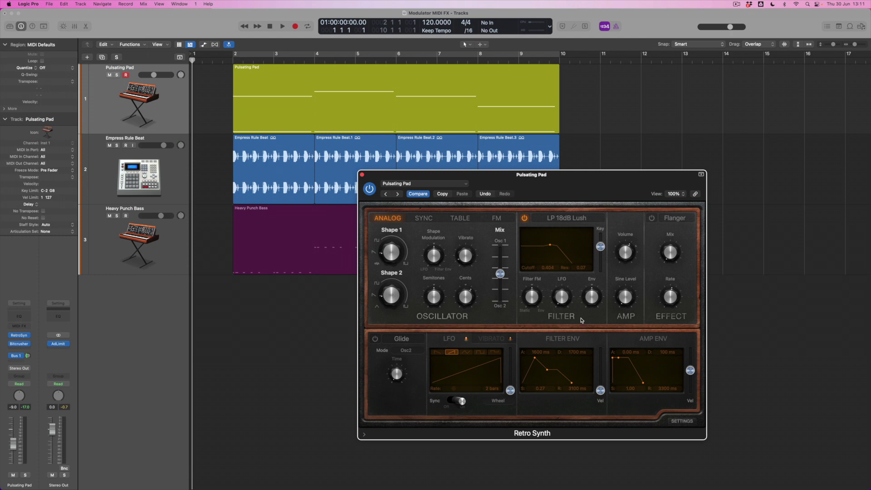
Raise Retro Synth's filter LFO amount and, while playing, set the LFO rate to a synced value of about one bar
{"action": "left_click", "coordinate": [562, 300]}
{"action": "left_click_drag", "start_coordinate": [560, 303], "coordinate": [563, 297]}
{"action": "mouse_move", "coordinate": [555, 278]}
{"action": "key", "text": "space"}
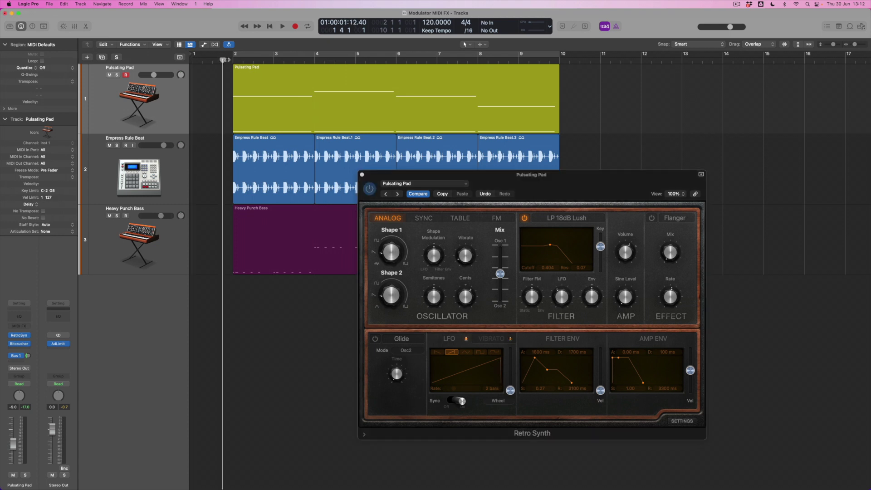
{"action": "key", "text": "space"}
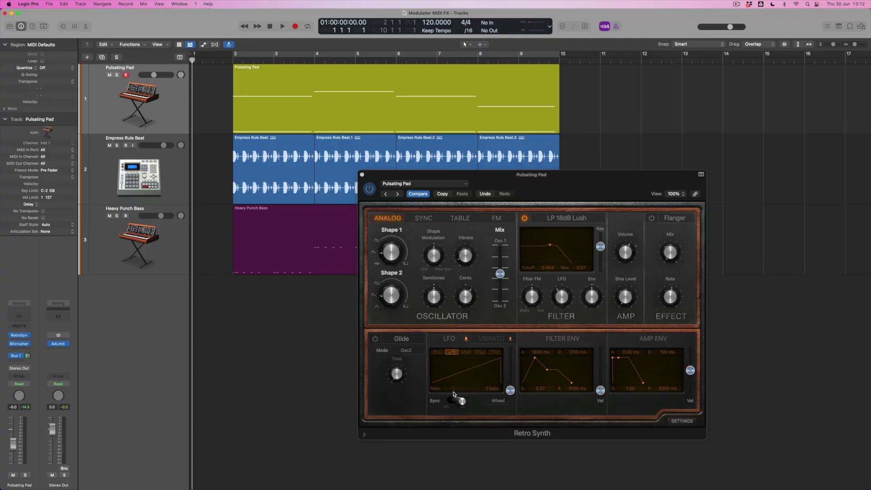
{"action": "left_click_drag", "start_coordinate": [453, 390], "coordinate": [458, 390]}
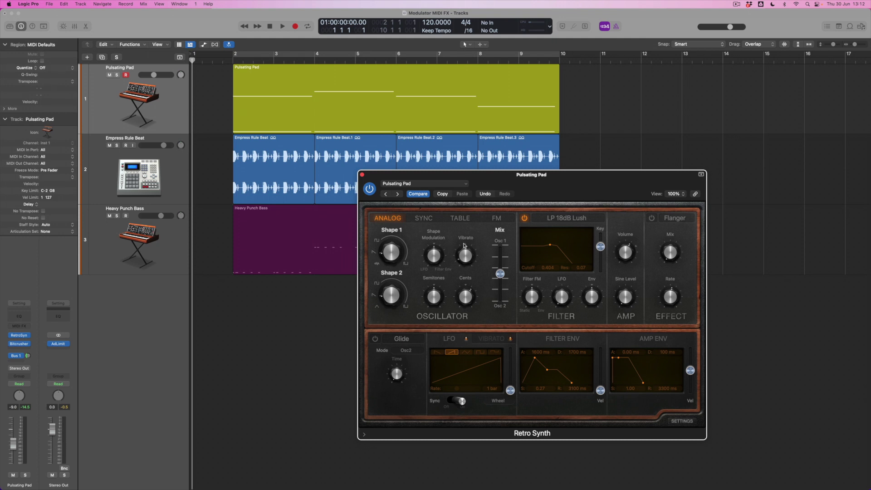
Close Retro Synth, add a Modulator MIDI FX to Pulsating Pad, and play from just before bar 2
{"action": "left_click", "coordinate": [362, 175]}
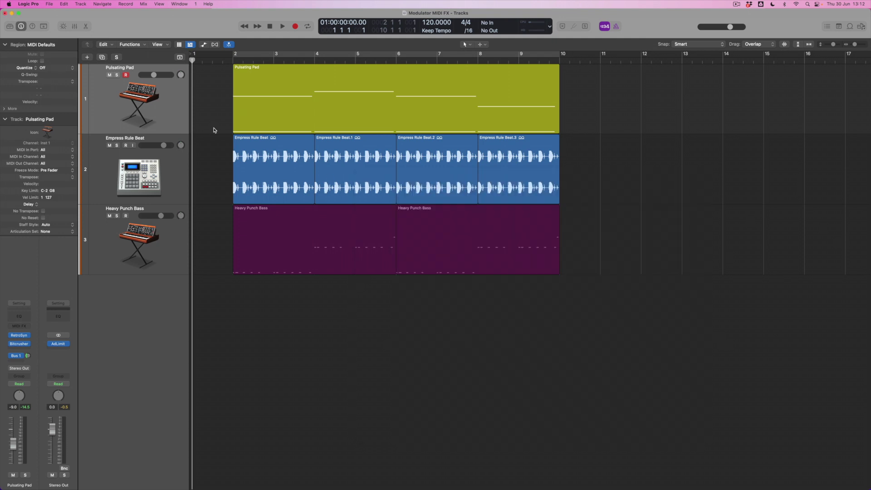
{"action": "left_click", "coordinate": [174, 113]}
{"action": "left_click", "coordinate": [28, 327]}
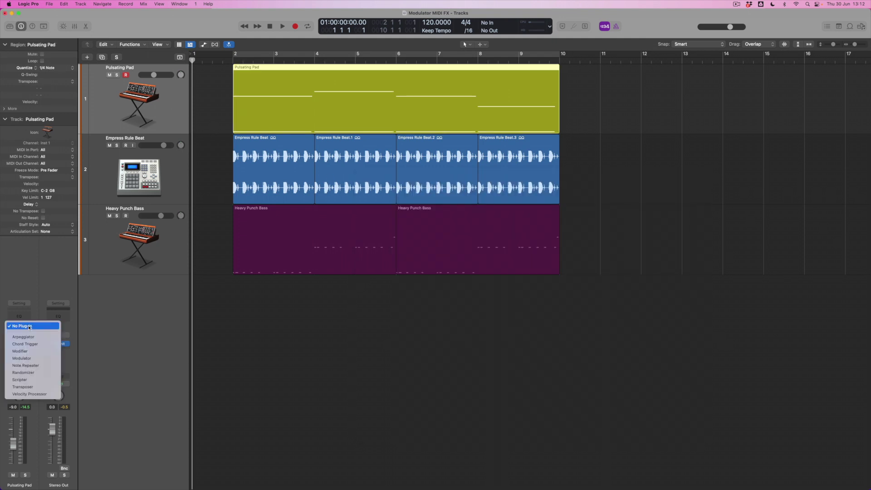
{"action": "left_click", "coordinate": [37, 359]}
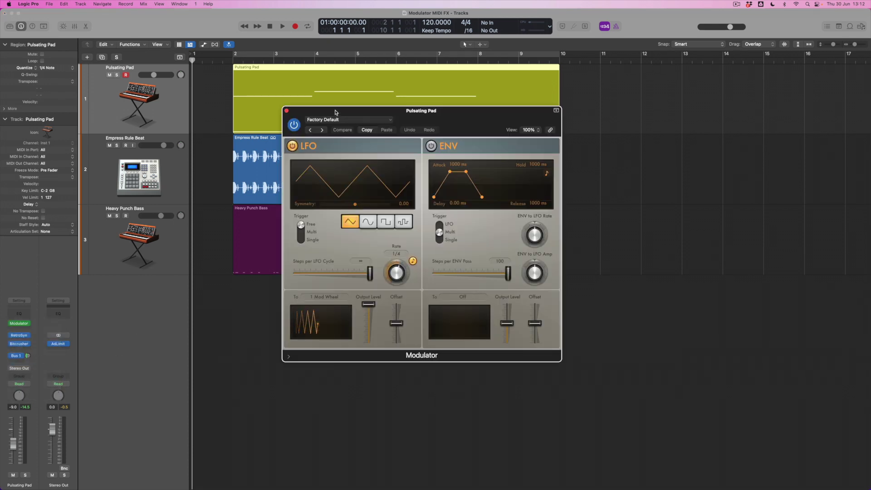
{"action": "left_click_drag", "start_coordinate": [335, 112], "coordinate": [355, 150]}
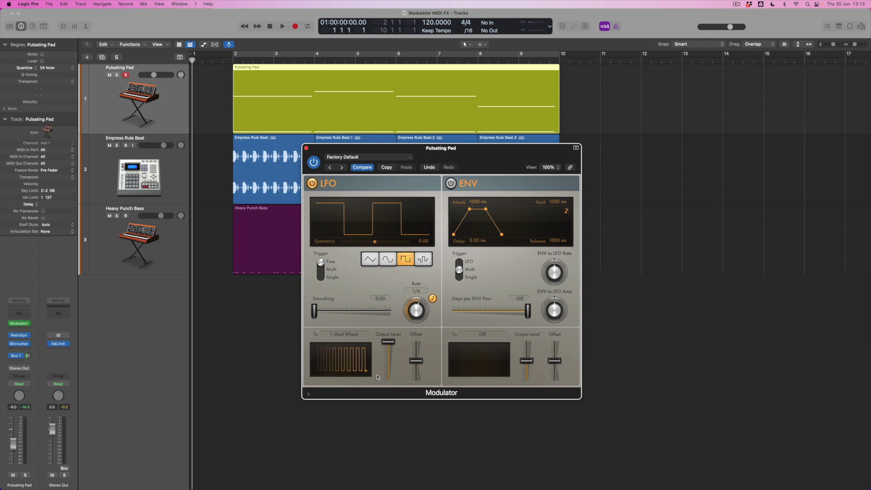
{"action": "left_click", "coordinate": [223, 61]}
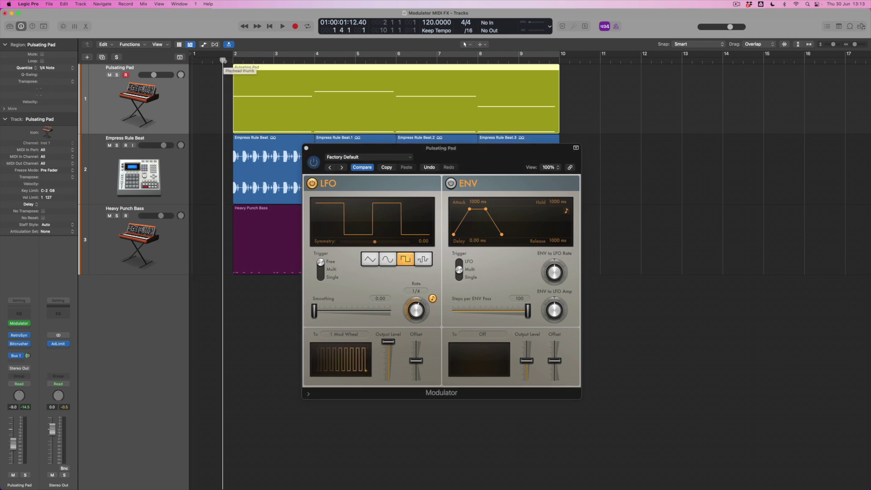
{"action": "key", "text": "space"}
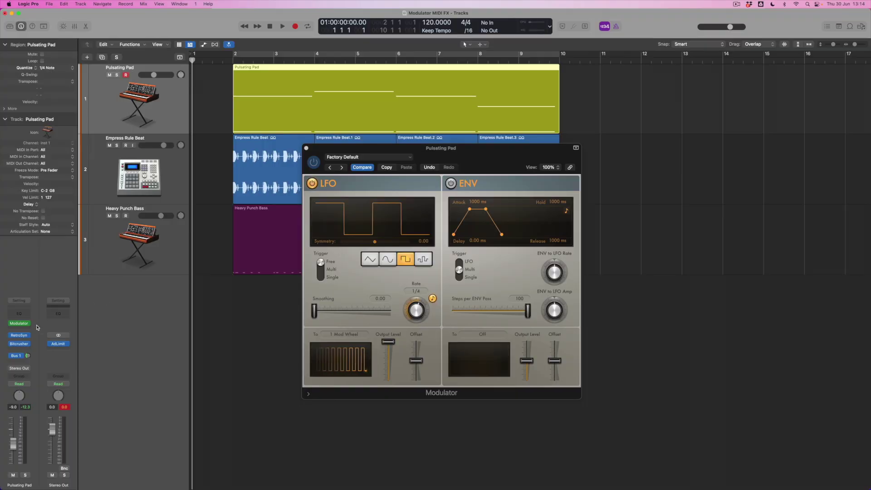
{"action": "left_click", "coordinate": [19, 334]}
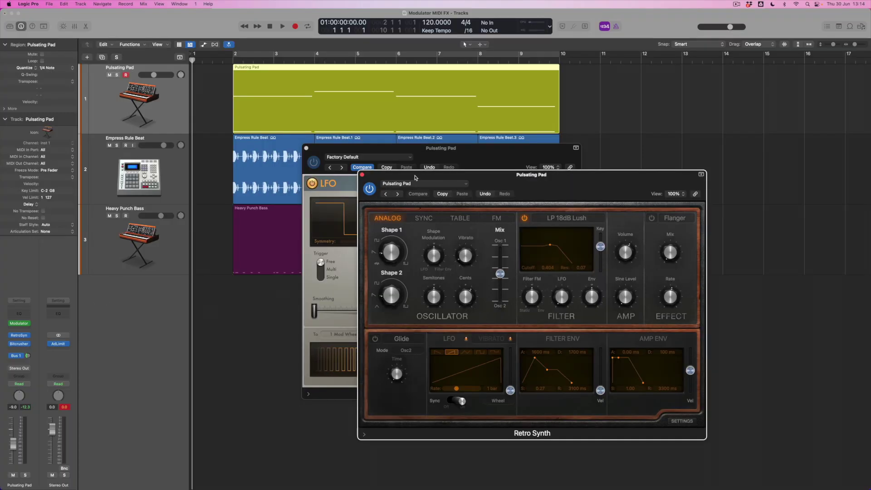
{"action": "left_click_drag", "start_coordinate": [414, 178], "coordinate": [420, 139]}
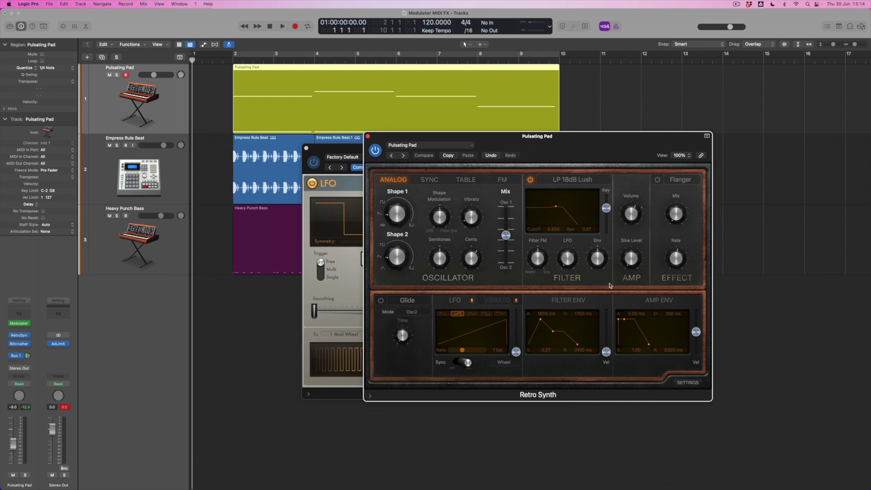
{"action": "left_click", "coordinate": [370, 398]}
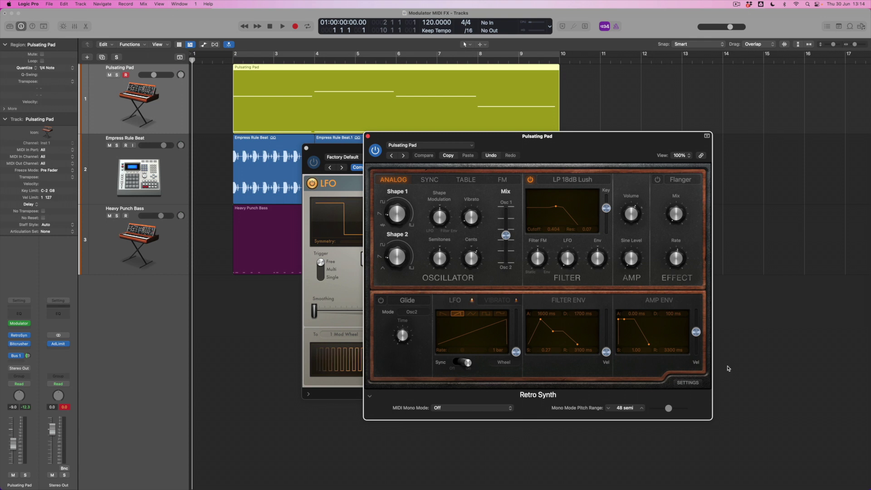
{"action": "left_click", "coordinate": [689, 383]}
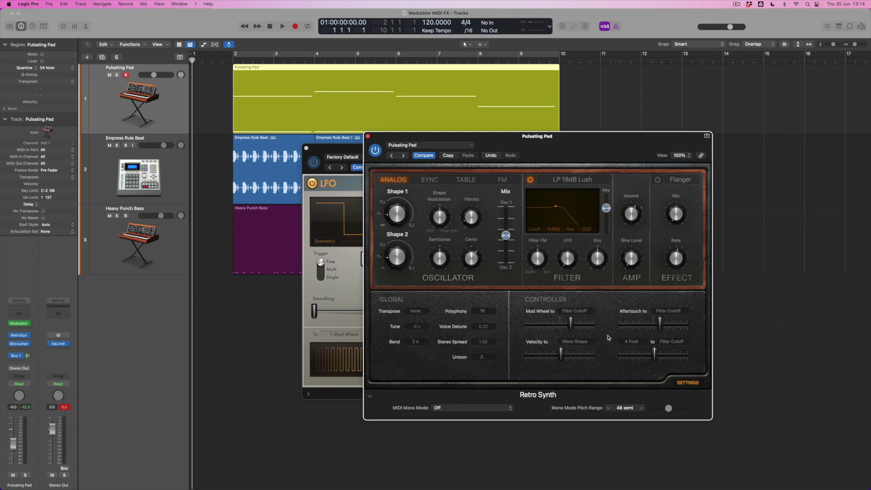
{"action": "mouse_move", "coordinate": [530, 319]}
{"action": "left_click", "coordinate": [368, 137]}
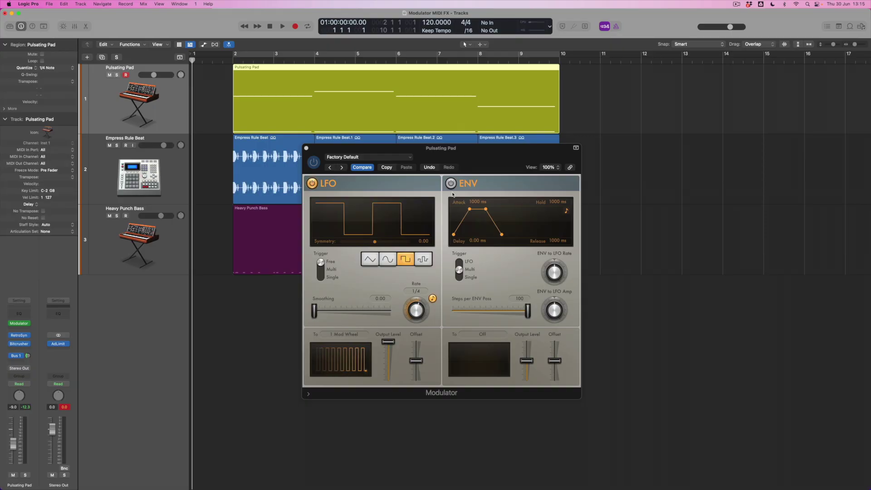
Switch on the Modulator envelope with tempo sync, attack 0, hold 1/4 and release 1/2
{"action": "left_click", "coordinate": [452, 183]}
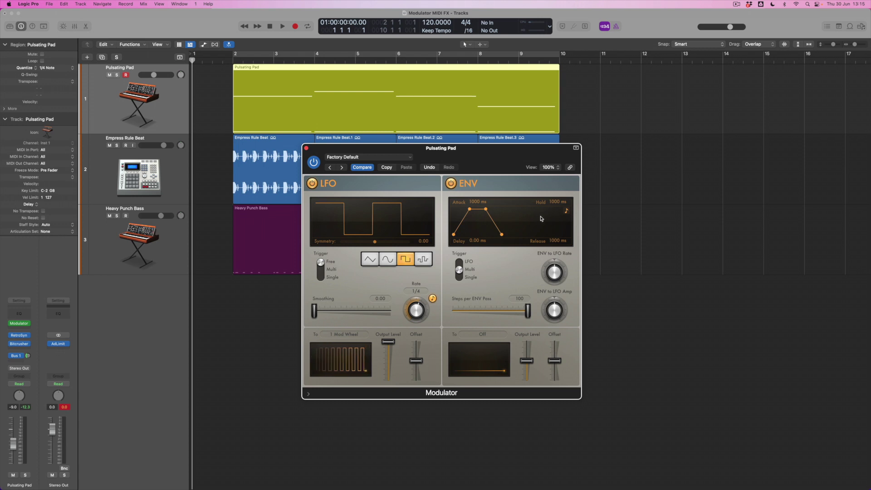
{"action": "left_click", "coordinate": [567, 211]}
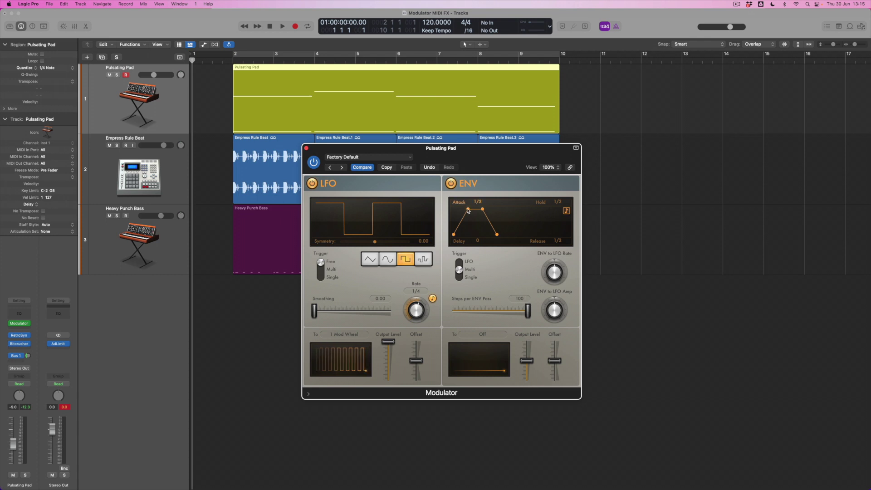
{"action": "left_click_drag", "start_coordinate": [471, 212], "coordinate": [452, 211]}
{"action": "left_click_drag", "start_coordinate": [559, 202], "coordinate": [559, 206]}
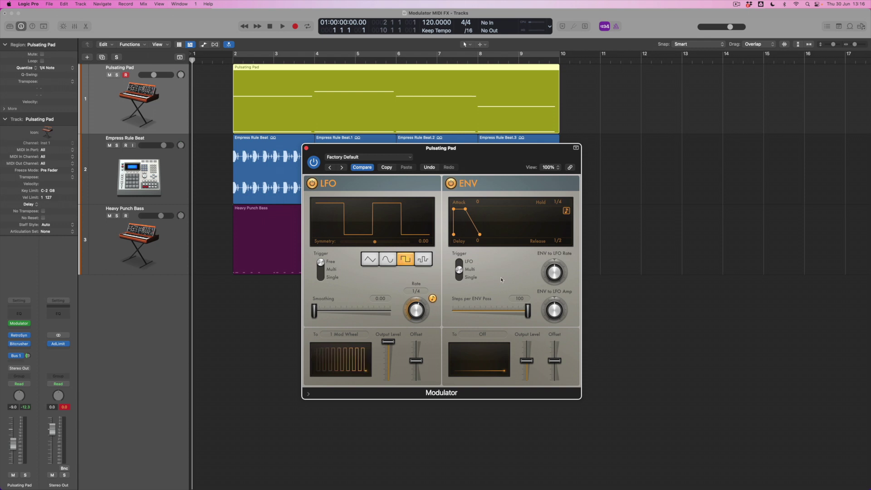
{"action": "mouse_move", "coordinate": [558, 276]}
Raise ENV to LFO Amp to about 100% and lower the LFO output level to 87%
{"action": "mouse_move", "coordinate": [551, 298]}
{"action": "left_click_drag", "start_coordinate": [555, 309], "coordinate": [555, 298]}
{"action": "left_click_drag", "start_coordinate": [392, 343], "coordinate": [391, 361]}
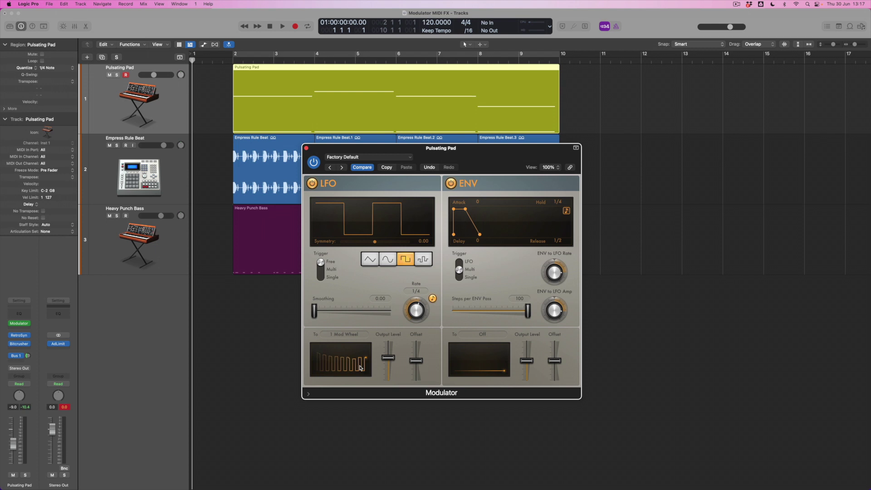
{"action": "mouse_move", "coordinate": [388, 363]}
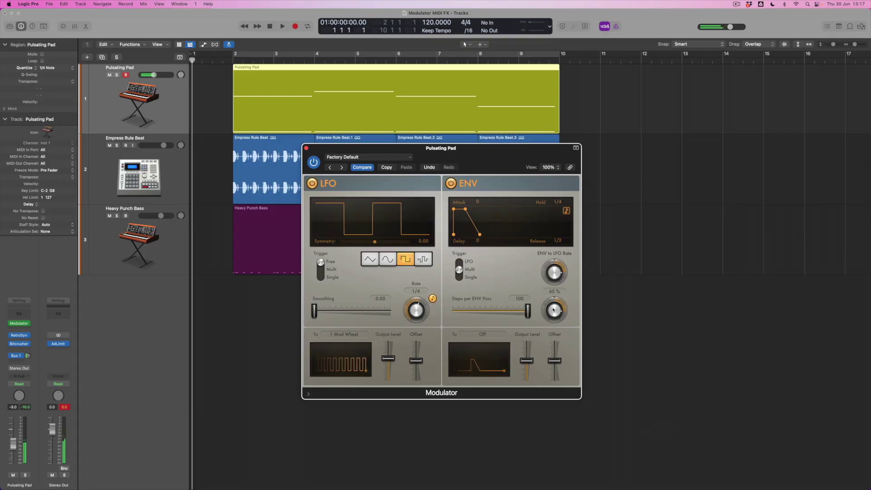
{"action": "left_click_drag", "start_coordinate": [553, 309], "coordinate": [554, 294]}
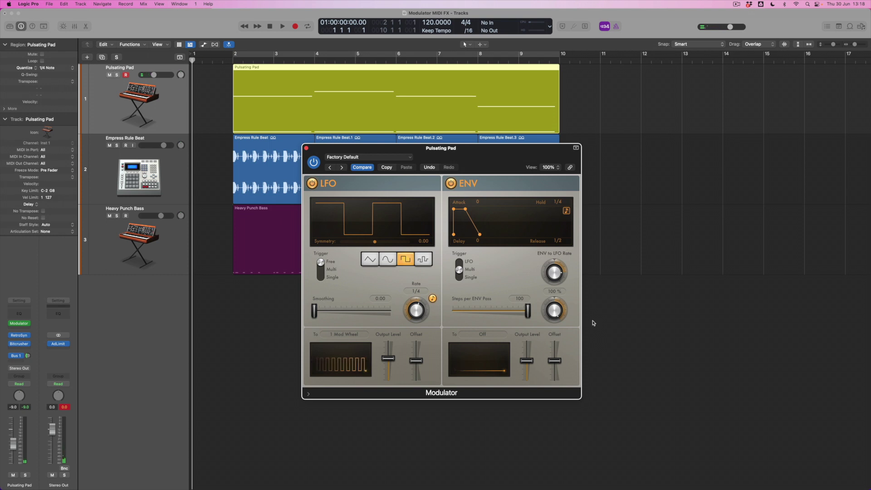
Switch the Modulator LFO to stepped random values at a 1/8 rate with about 80% output
{"action": "left_click", "coordinate": [424, 260]}
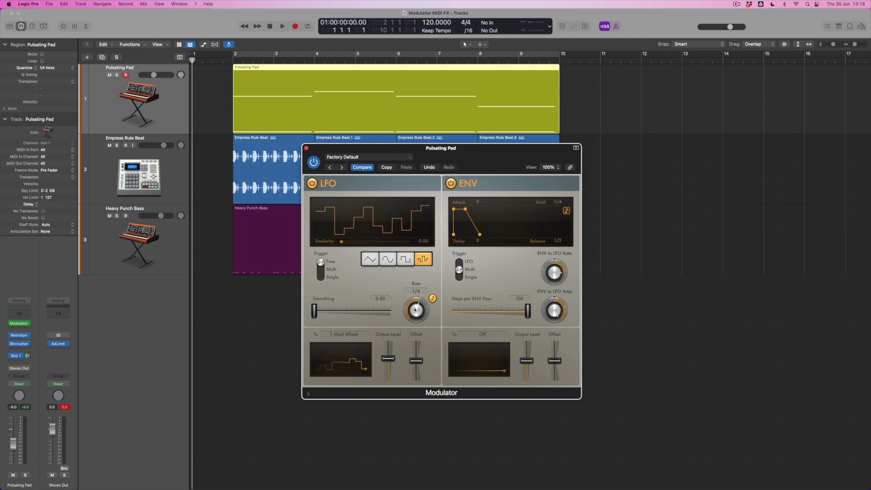
{"action": "left_click_drag", "start_coordinate": [415, 310], "coordinate": [416, 309]}
{"action": "mouse_move", "coordinate": [391, 373]}
{"action": "left_click_drag", "start_coordinate": [393, 362], "coordinate": [395, 353]}
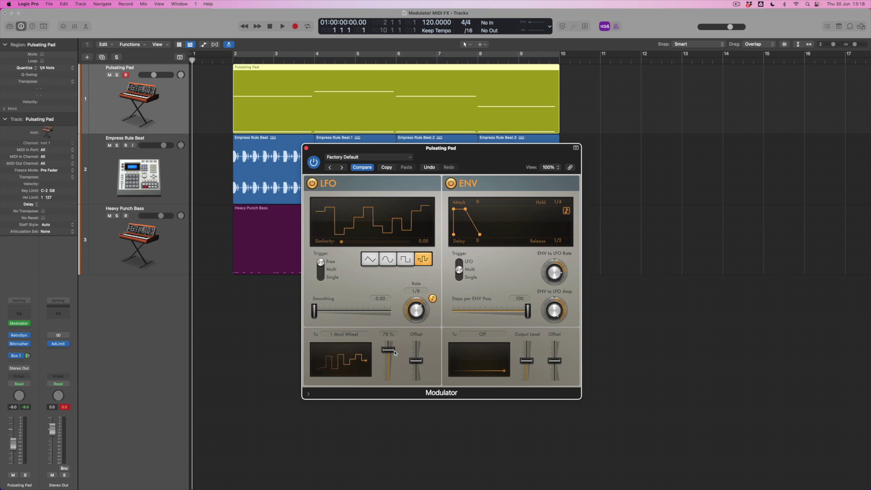
{"action": "left_click_drag", "start_coordinate": [395, 353], "coordinate": [394, 352]}
{"action": "mouse_move", "coordinate": [553, 282]}
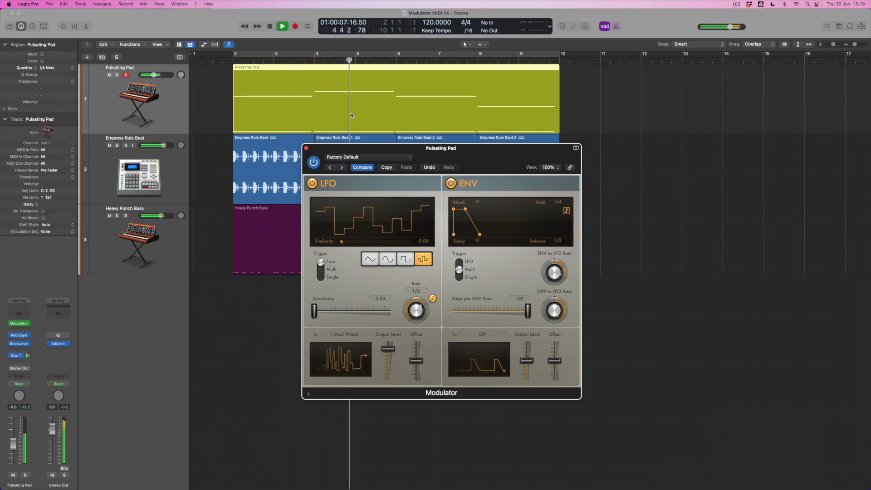
Loop playback over bars 2–10 with Cycle, then stop playback
{"action": "left_click", "coordinate": [260, 56]}
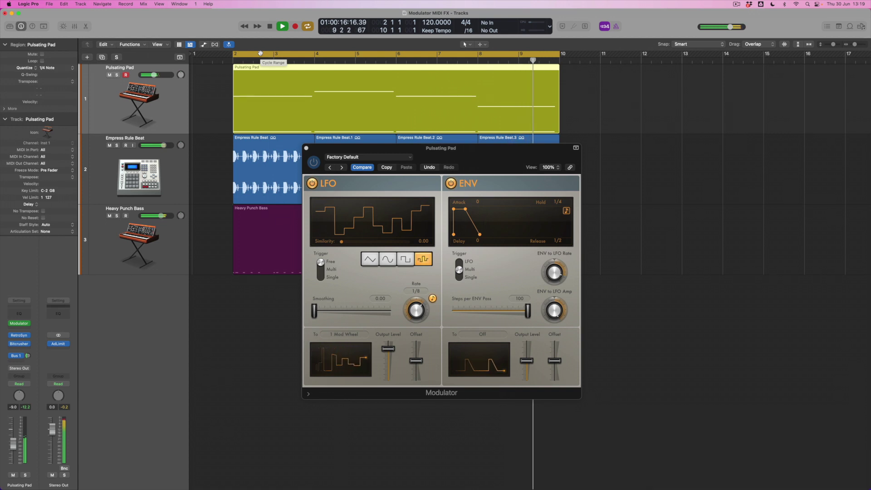
{"action": "key", "text": "space"}
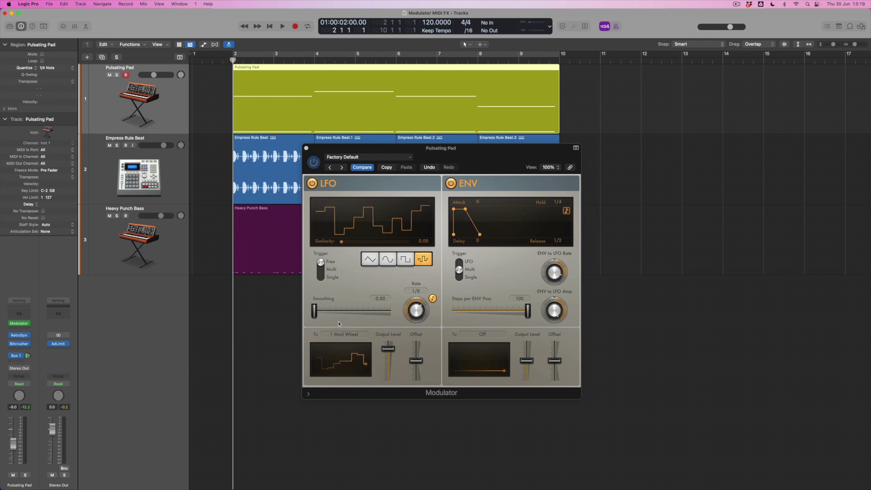
Retarget the Modulator LFO to Pitchbend and play to hear the pitch modulation
{"action": "left_click", "coordinate": [356, 336]}
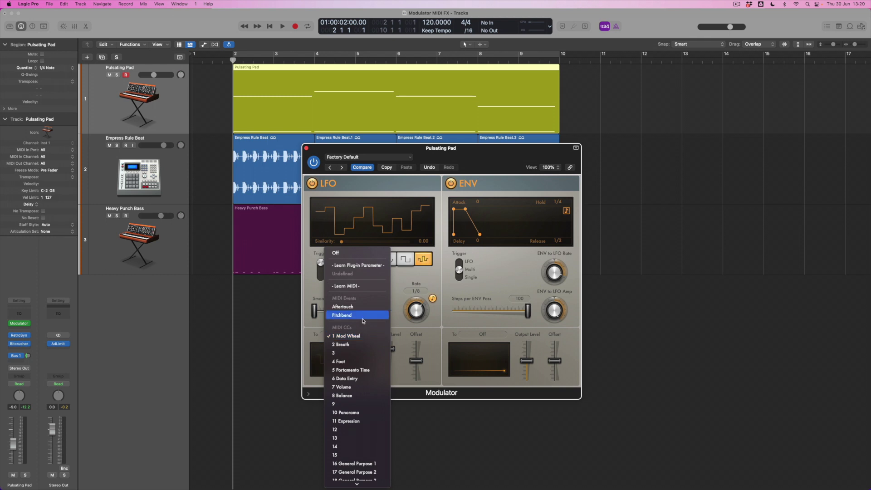
{"action": "left_click", "coordinate": [363, 316]}
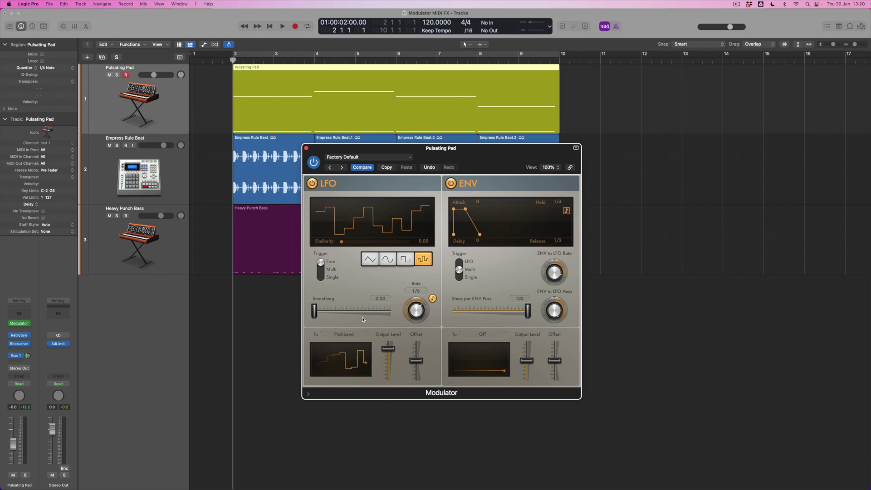
{"action": "key", "text": "space"}
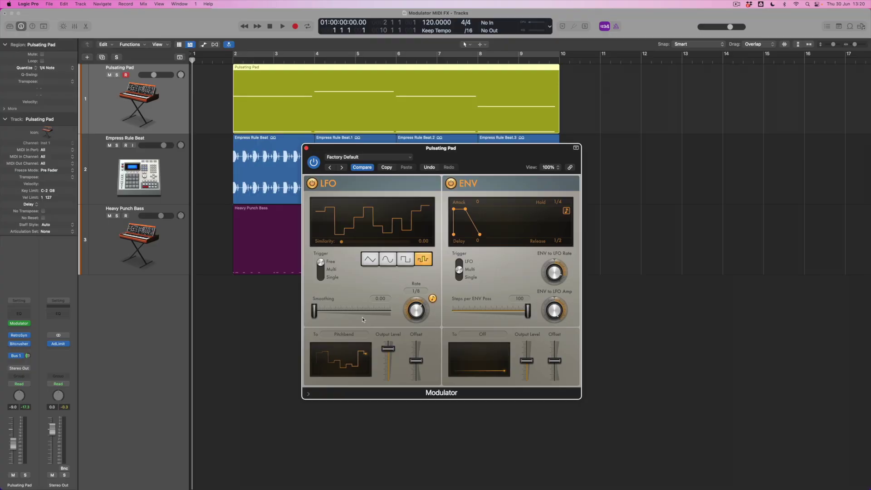
Retarget the Modulator LFO to MIDI CC 7 Volume and start playback
{"action": "left_click", "coordinate": [350, 335]}
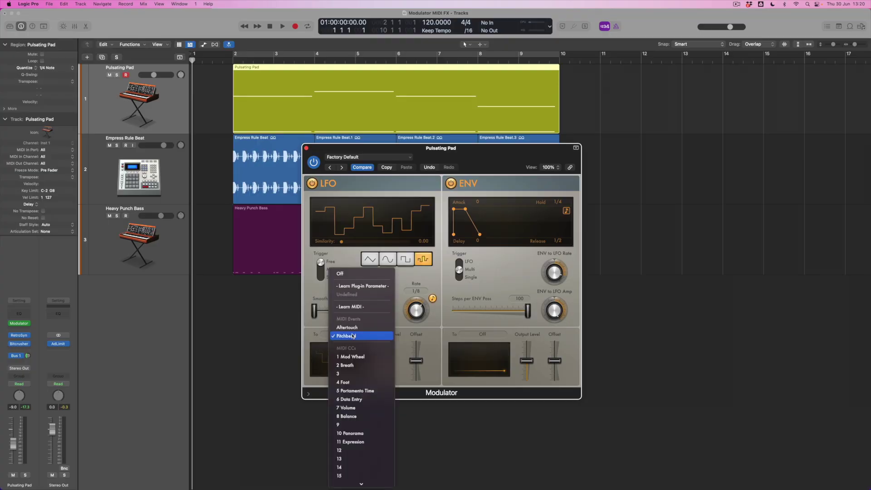
{"action": "left_click", "coordinate": [363, 408]}
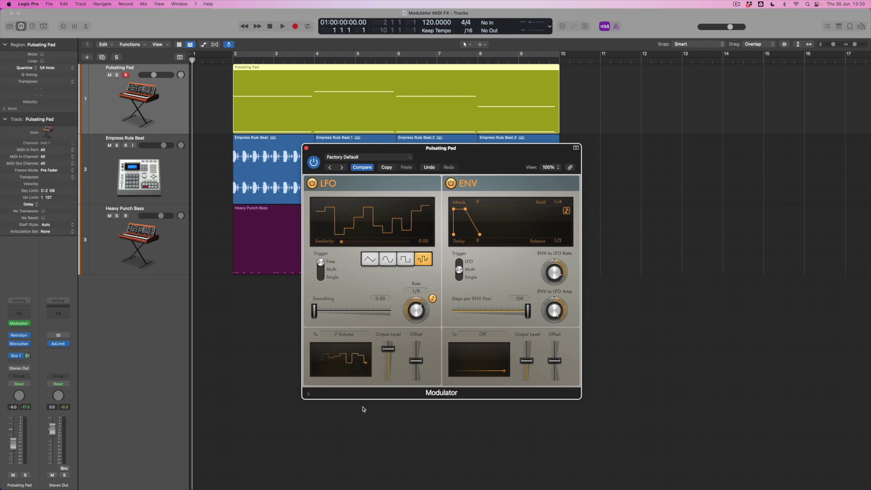
{"action": "key", "text": "space"}
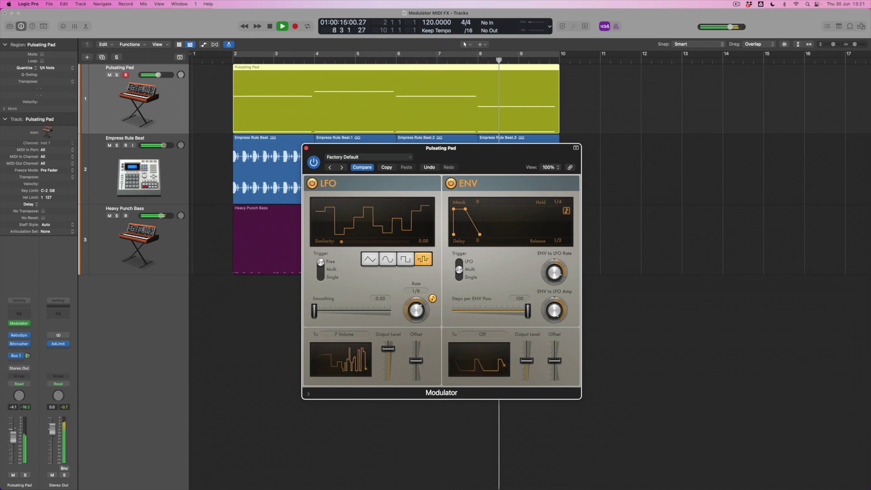
Nudge the Pulsating Pad volume up, switch the LFO back to square, restart playback, and reopen Retro Synth
{"action": "left_click_drag", "start_coordinate": [15, 431], "coordinate": [15, 430]}
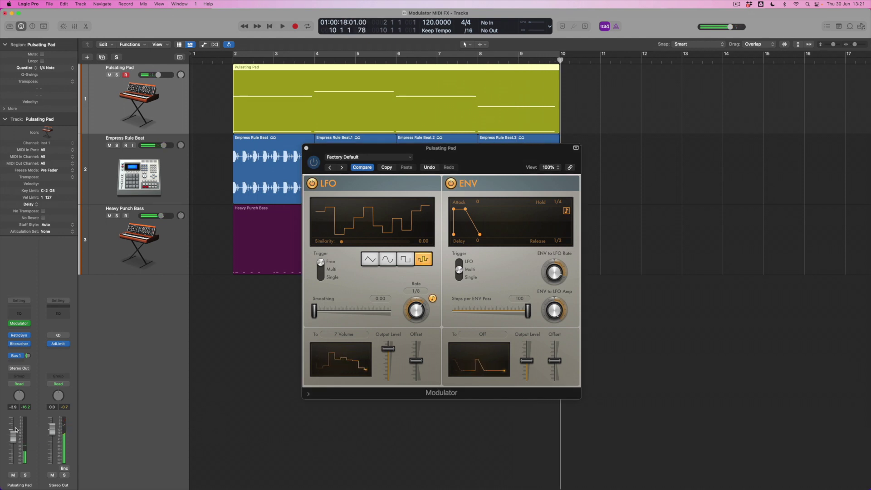
{"action": "left_click", "coordinate": [406, 259]}
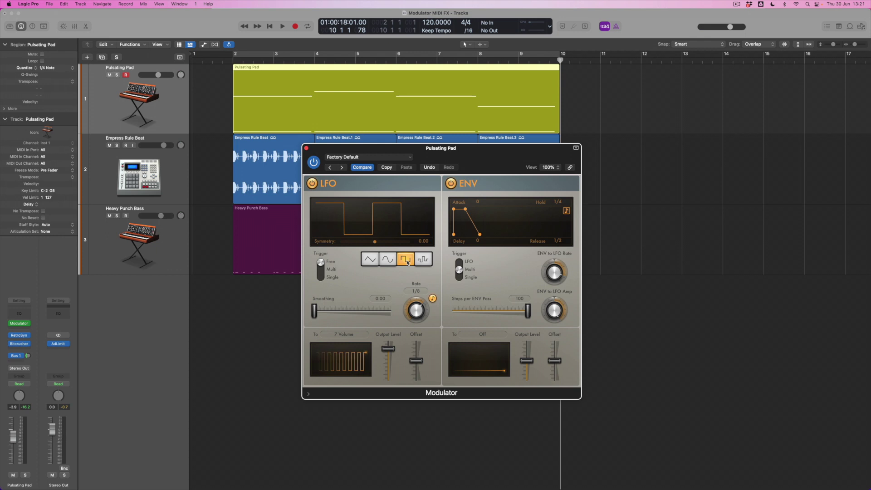
{"action": "double_click", "coordinate": [220, 63]}
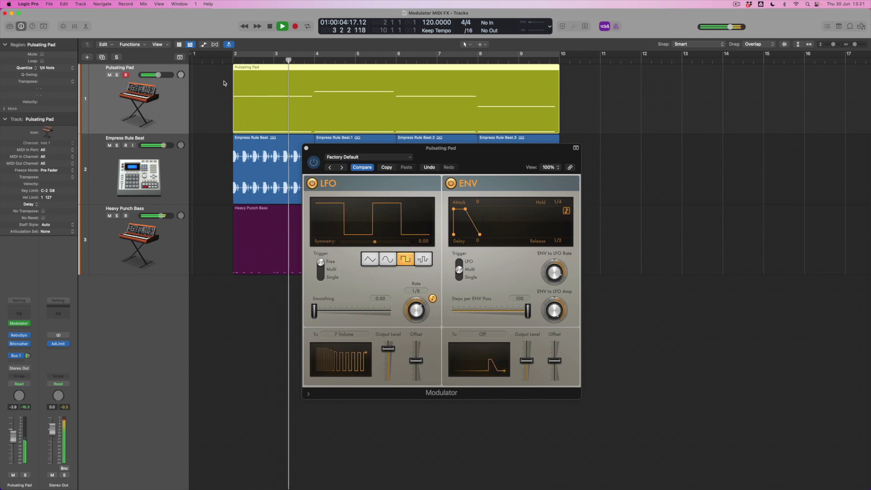
{"action": "left_click", "coordinate": [19, 335]}
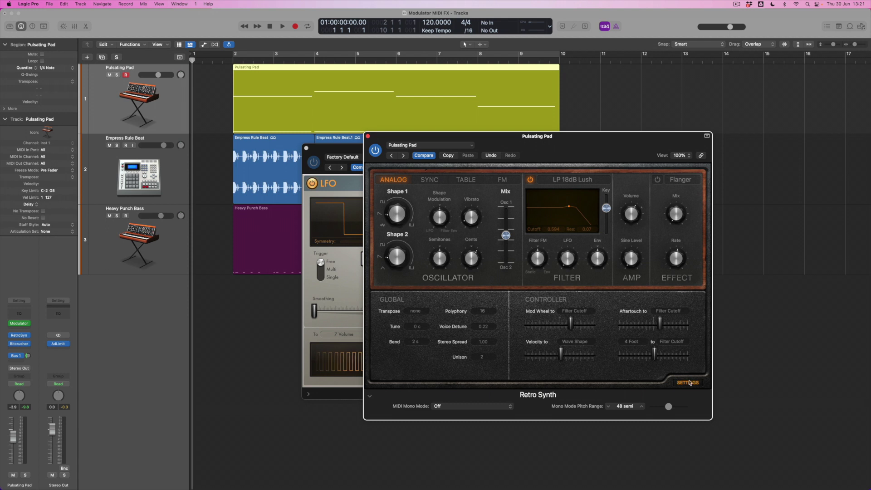
Show Retro Synth's SETTINGS panel with its ramp LFO, glide and envelope parameters
{"action": "left_click", "coordinate": [687, 383]}
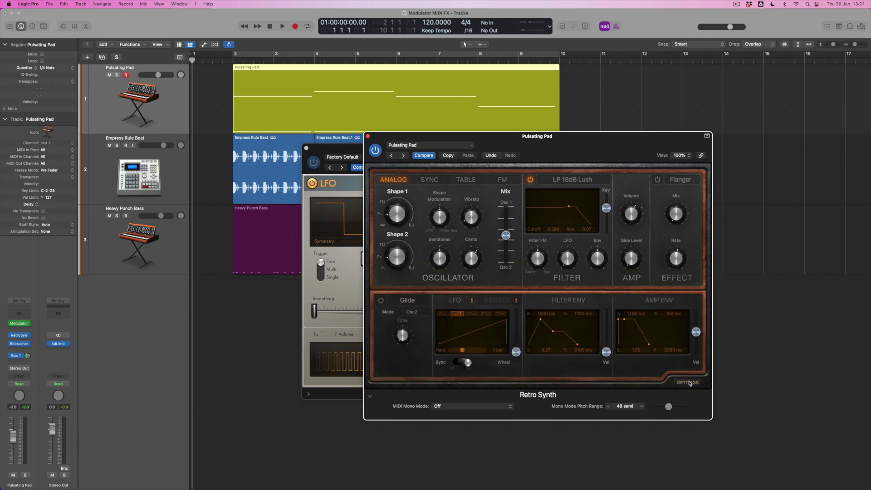